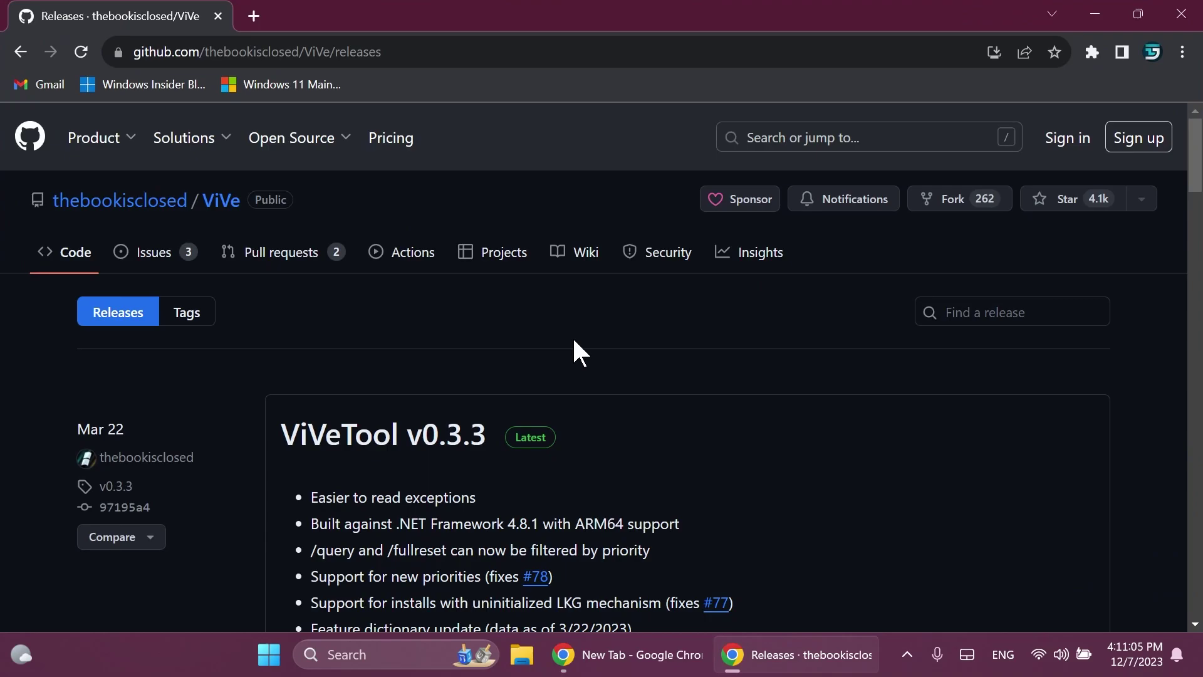
Scroll down the ViVe releases page to the ViVeTool v0.3.3 Assets section
{"action": "scroll", "coordinate": [567, 339], "scroll_direction": "down", "scroll_amount": 6}
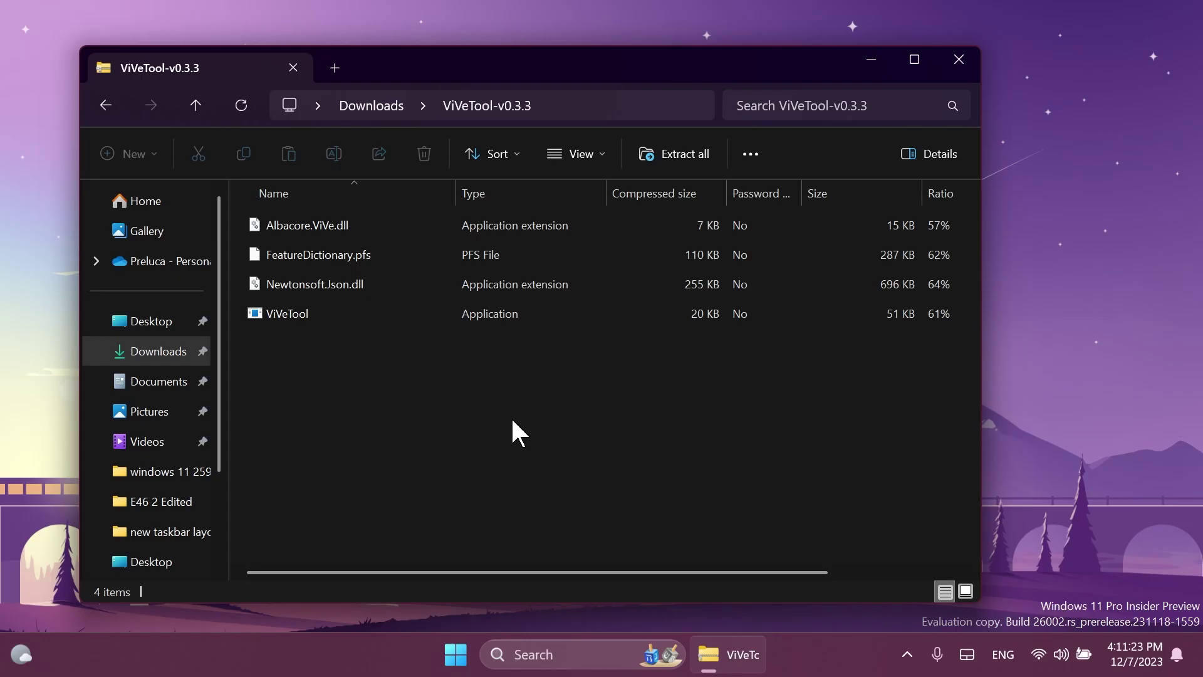
Choose C:\hidden features as the extraction destination for the ViVeTool archive
{"action": "left_click", "coordinate": [665, 154]}
{"action": "left_click", "coordinate": [800, 241]}
{"action": "scroll", "coordinate": [407, 363], "scroll_direction": "down", "scroll_amount": 5}
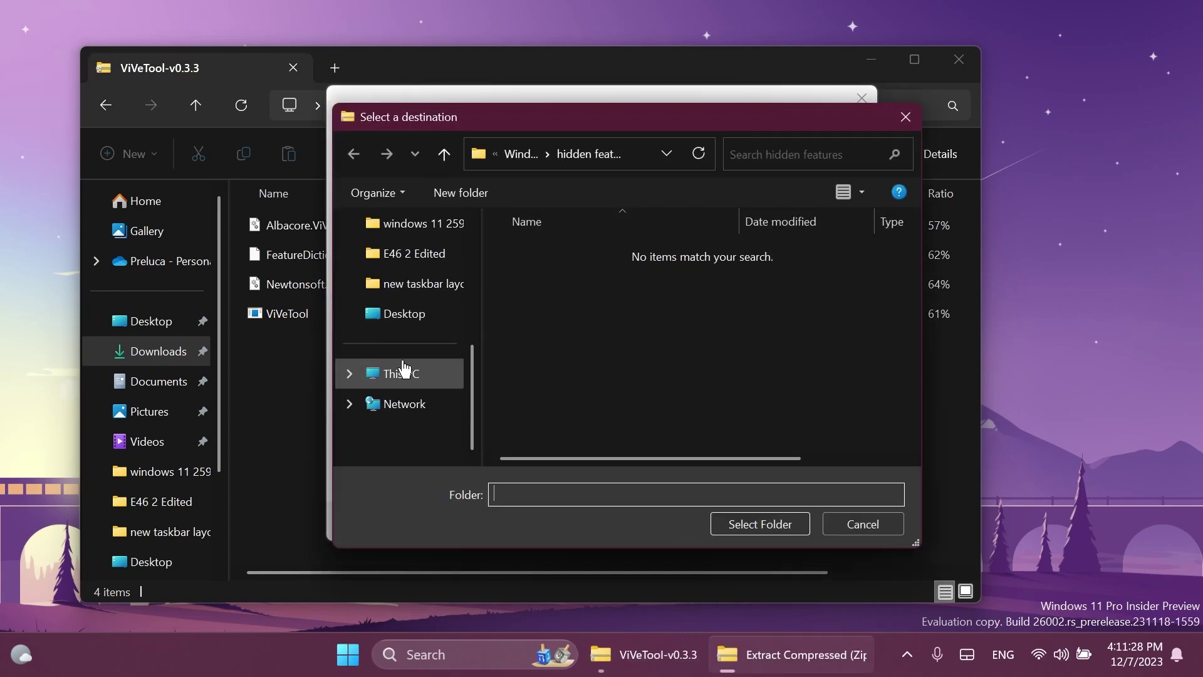
{"action": "left_click", "coordinate": [405, 373]}
{"action": "double_click", "coordinate": [599, 245]}
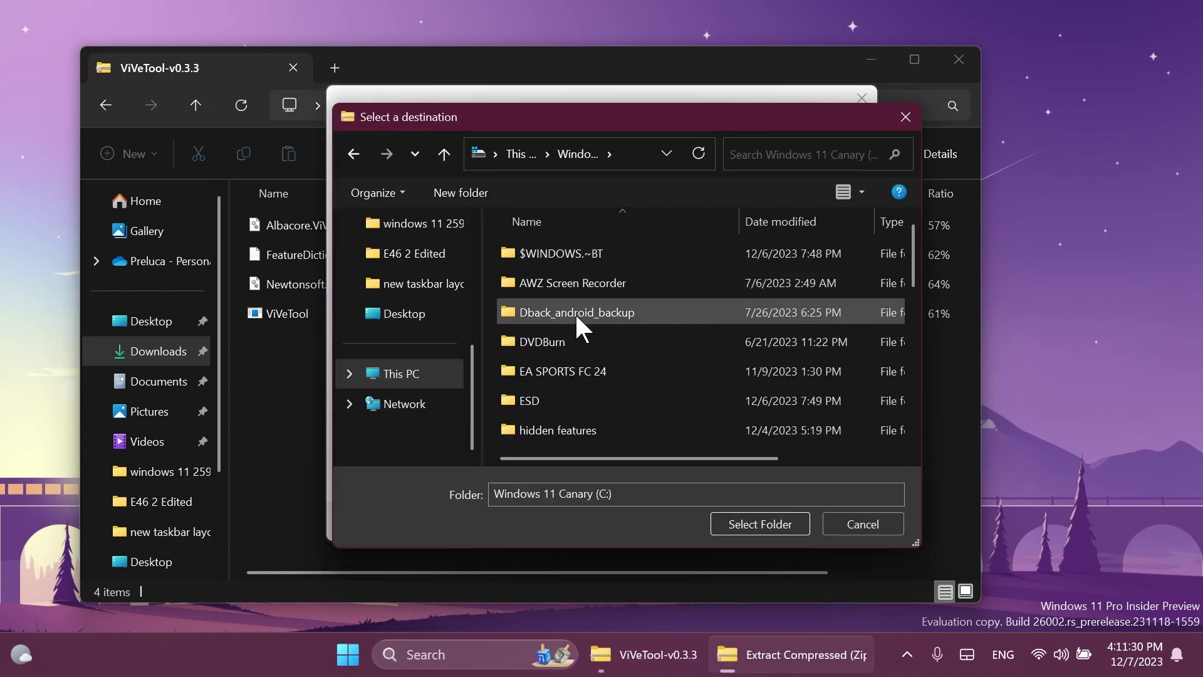
{"action": "scroll", "coordinate": [581, 285], "scroll_direction": "down", "scroll_amount": 2}
{"action": "scroll", "coordinate": [583, 293], "scroll_direction": "up", "scroll_amount": 2}
{"action": "left_click", "coordinate": [558, 360]}
Extract the four files, replacing the older same-named copies in the folder
{"action": "left_click", "coordinate": [761, 524]}
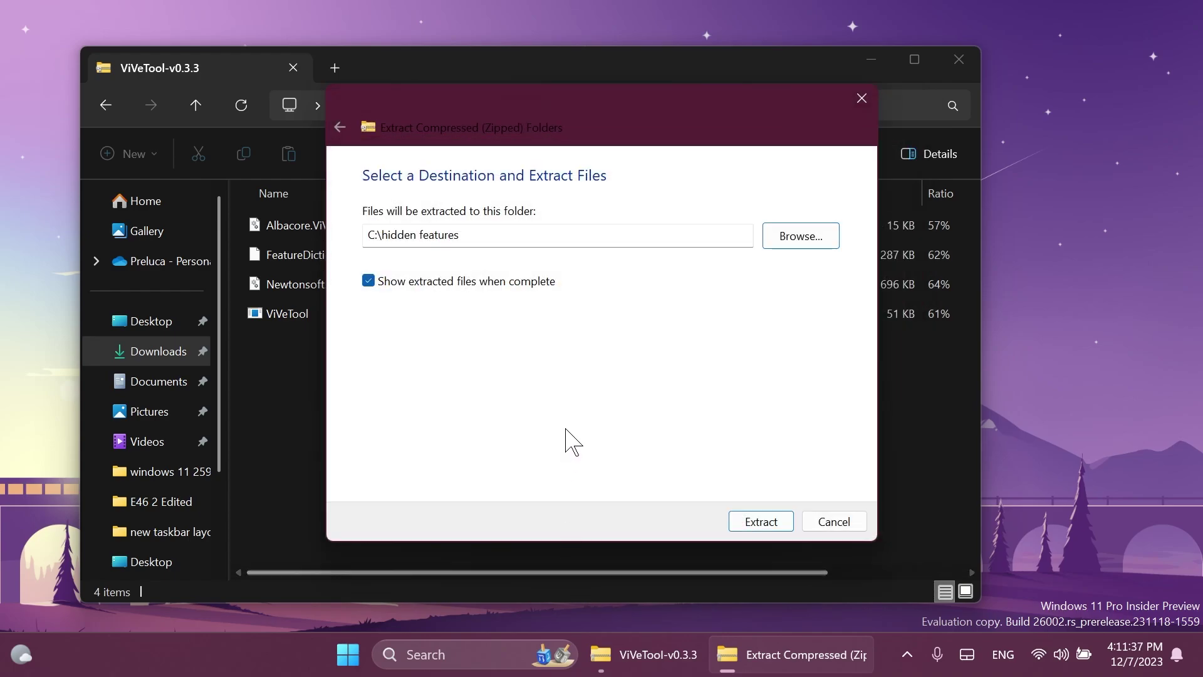
{"action": "left_click", "coordinate": [761, 524]}
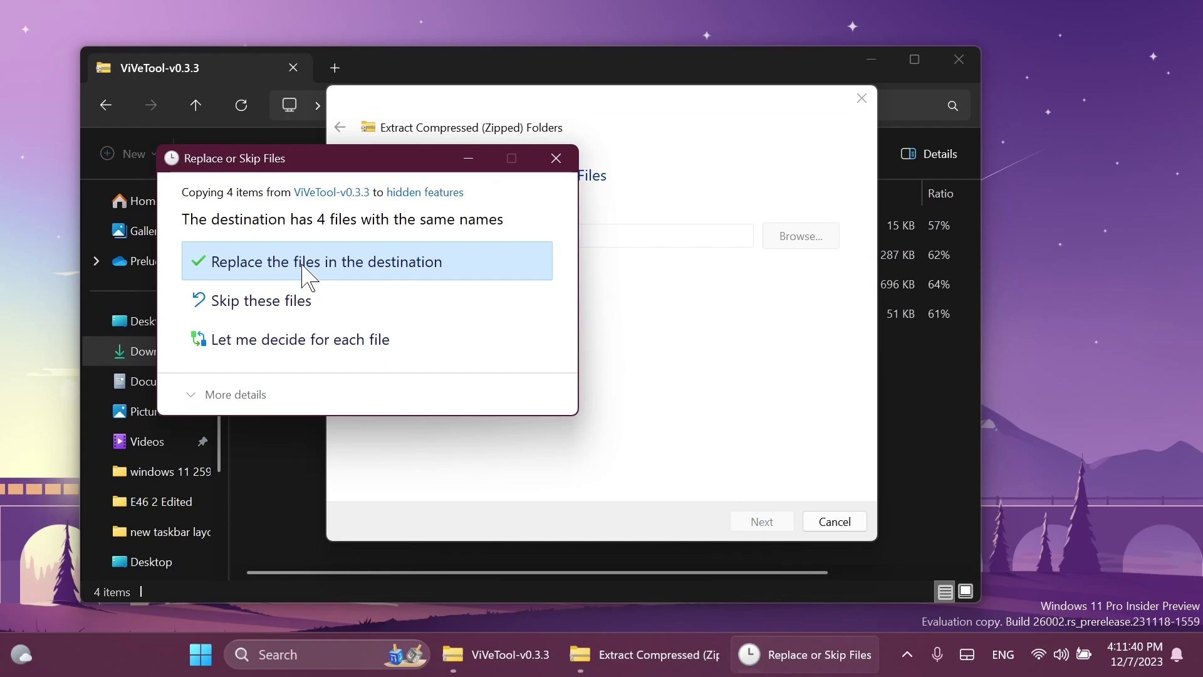
{"action": "left_click", "coordinate": [336, 276]}
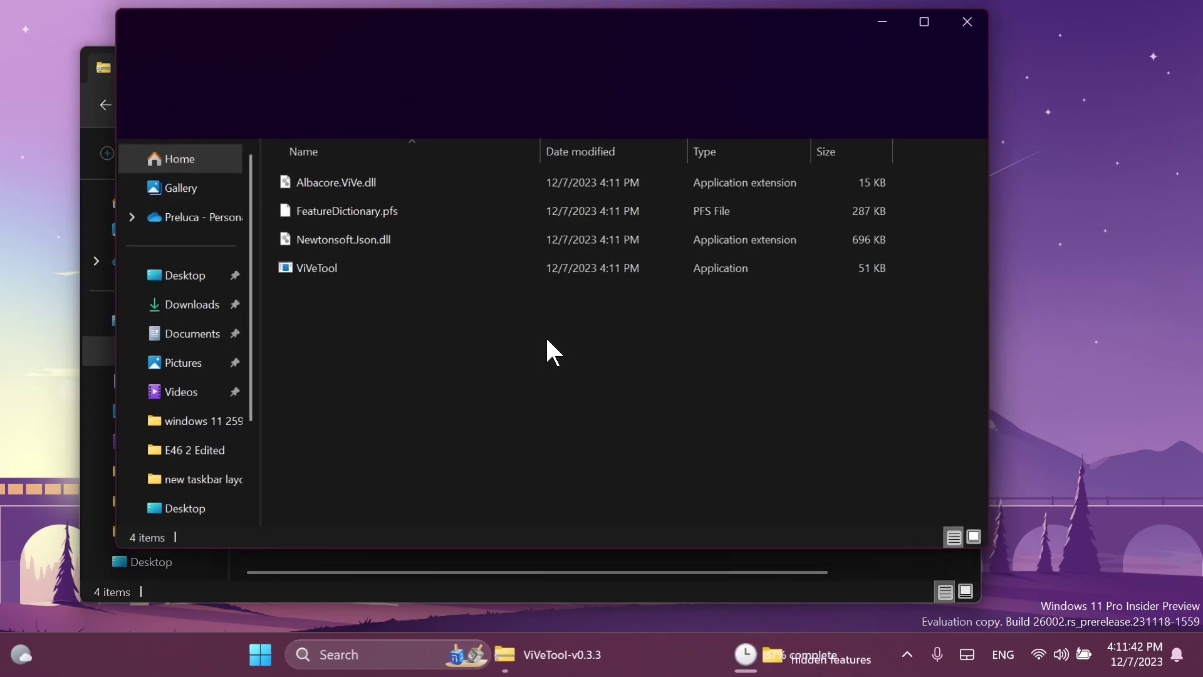
Check the extracted folder's path, then close both File Explorer windows
{"action": "left_click", "coordinate": [469, 62]}
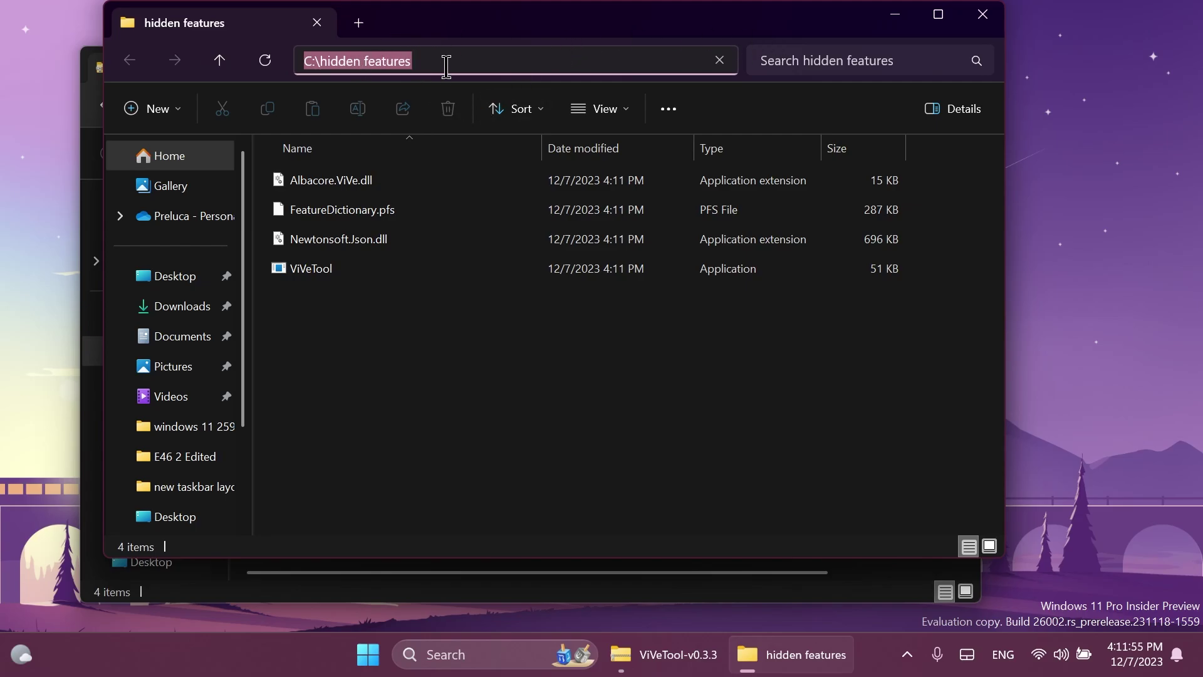
{"action": "left_click", "coordinate": [983, 13]}
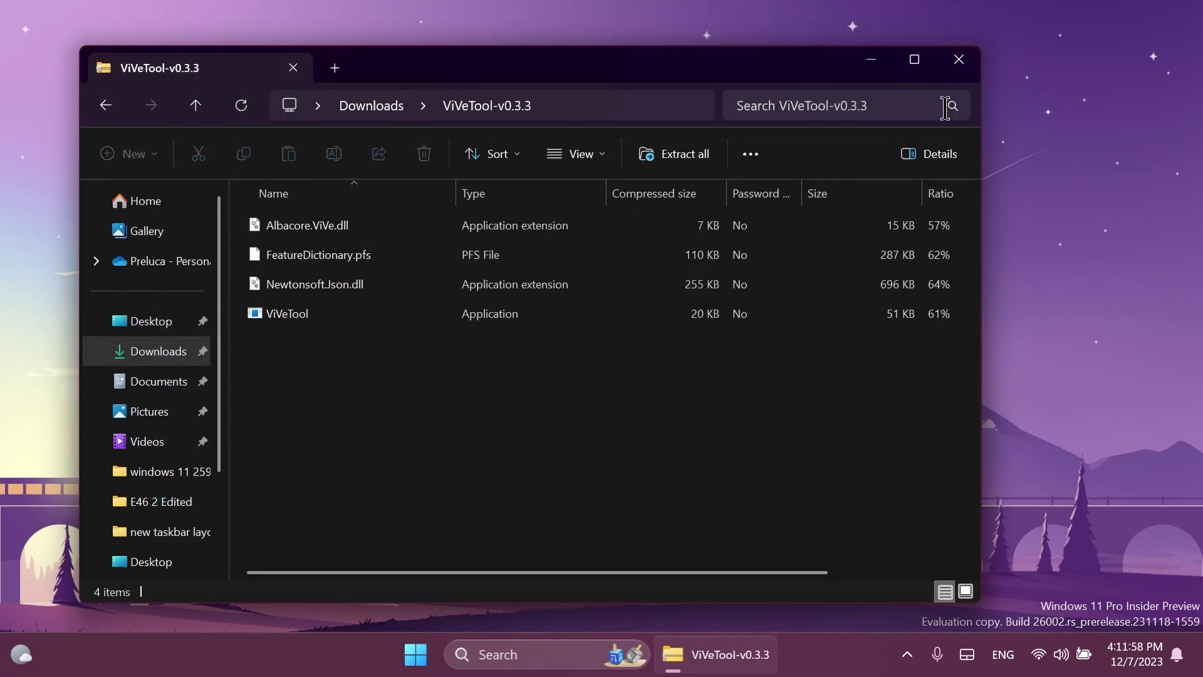
{"action": "left_click", "coordinate": [969, 71]}
Launch Command Prompt as administrator from a Start search for cmd
{"action": "key", "text": "super"}
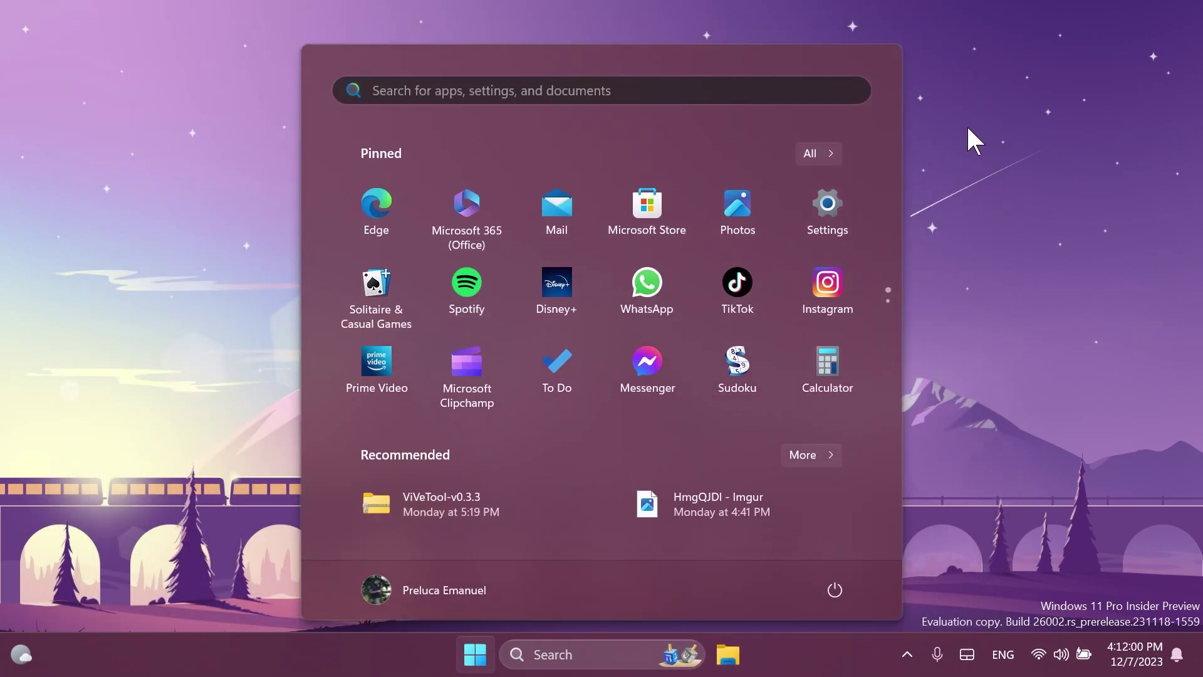
{"action": "type", "text": "cmd"}
{"action": "right_click", "coordinate": [428, 231]}
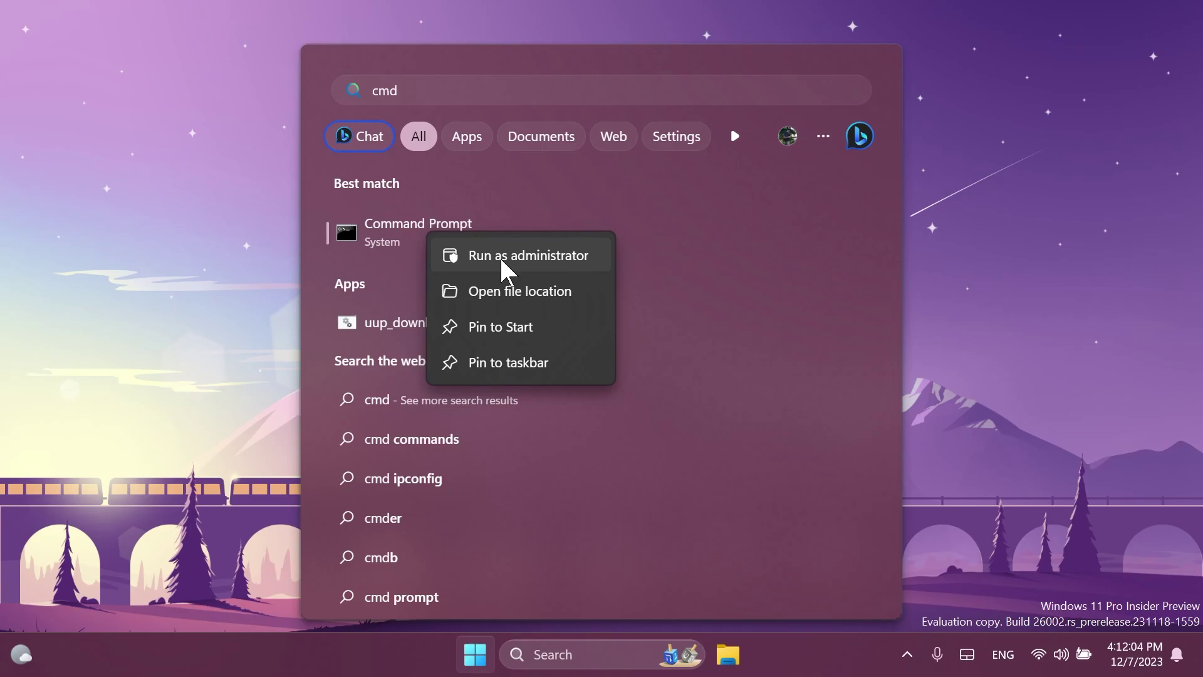
{"action": "left_click", "coordinate": [505, 257]}
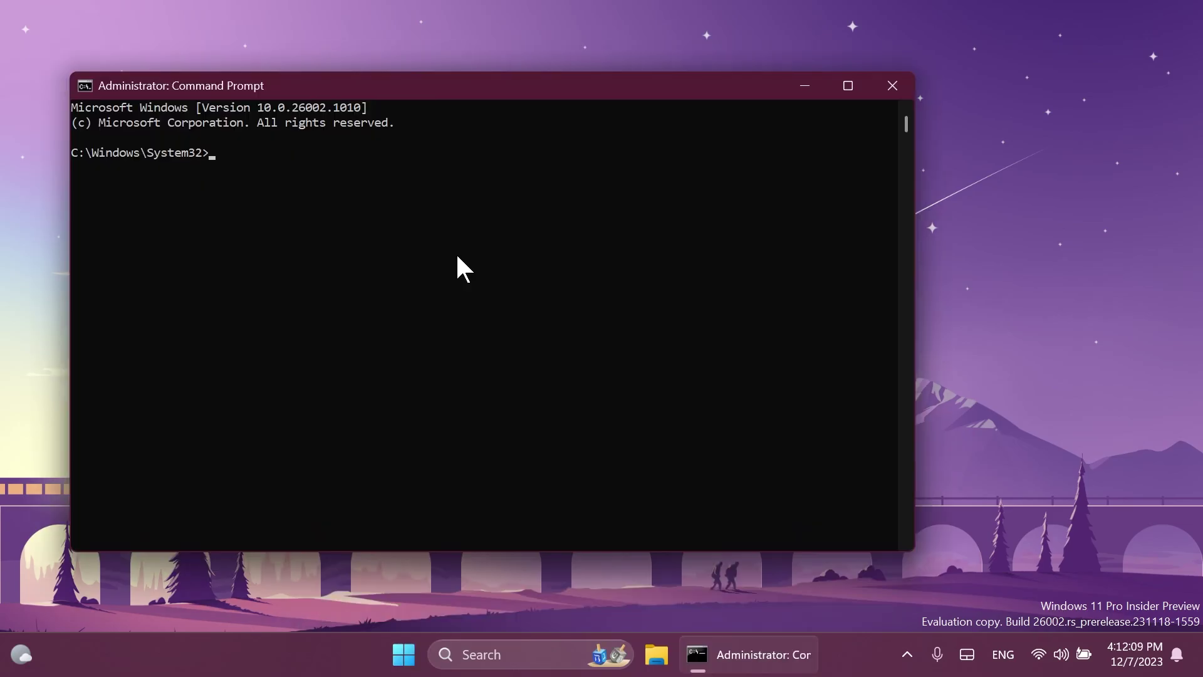
Run vivetool /enable /id:45286373 from C:\hidden features, then close Command Prompt
{"action": "type", "text": "cd C:\\hidden features"}
{"action": "key", "text": "Return"}
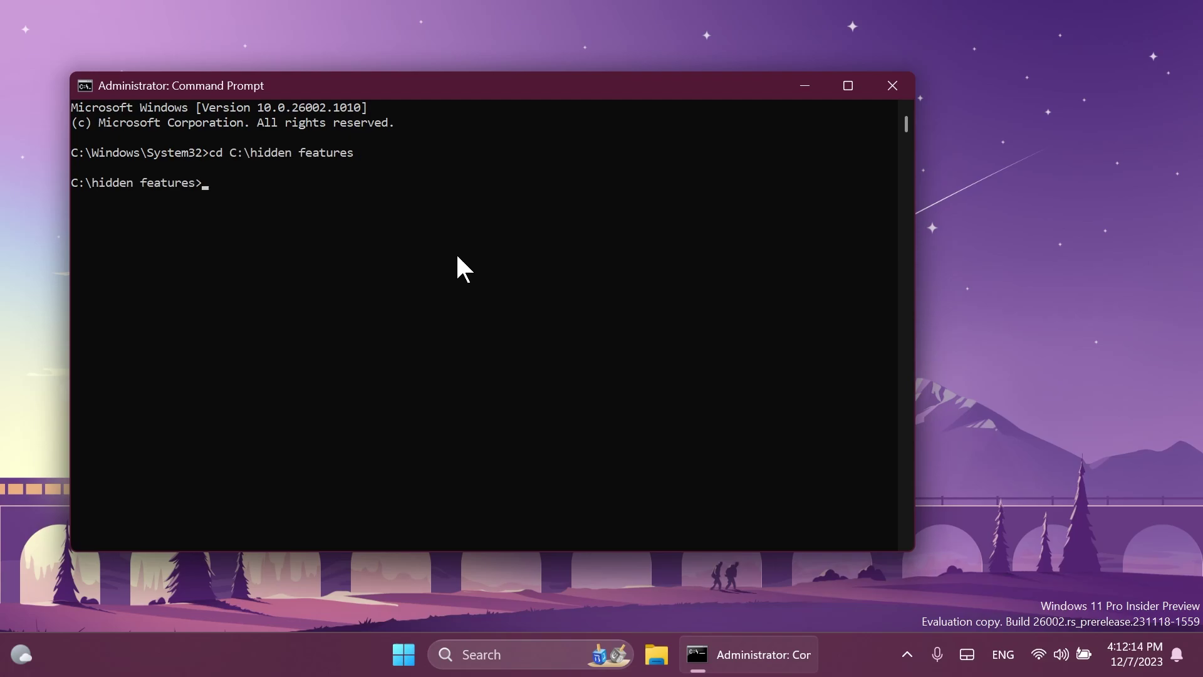
{"action": "type", "text": "vivetool /enable /id:45286"}
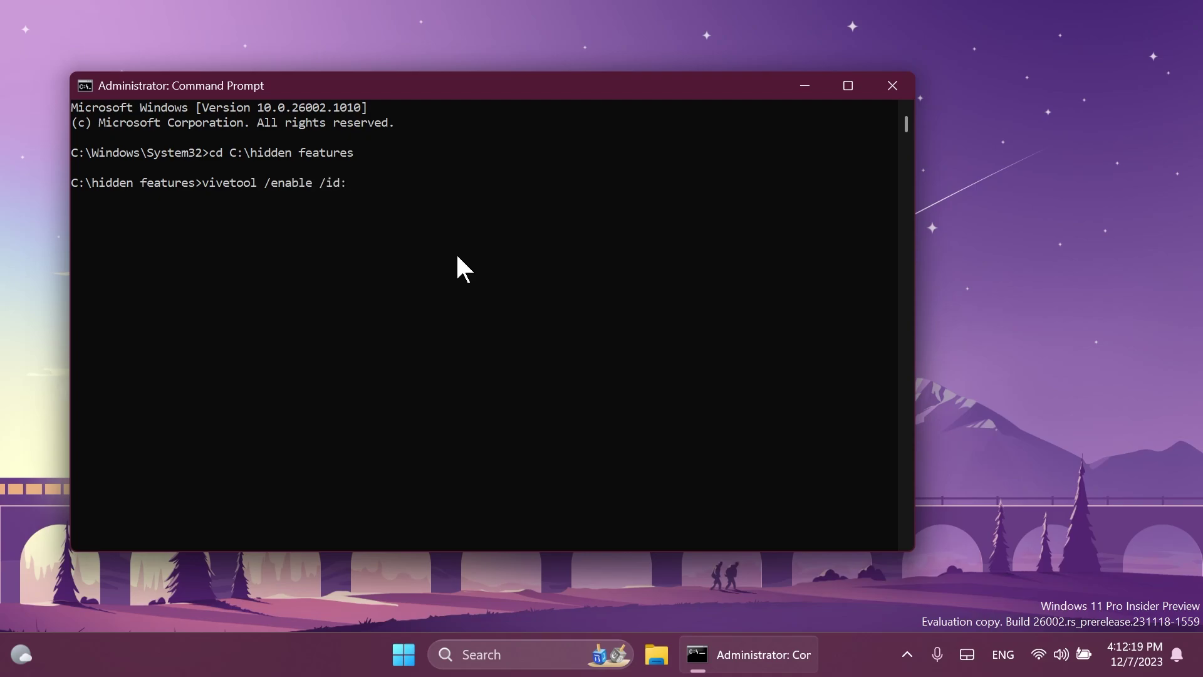
{"action": "type", "text": "373"}
{"action": "key", "text": "Return"}
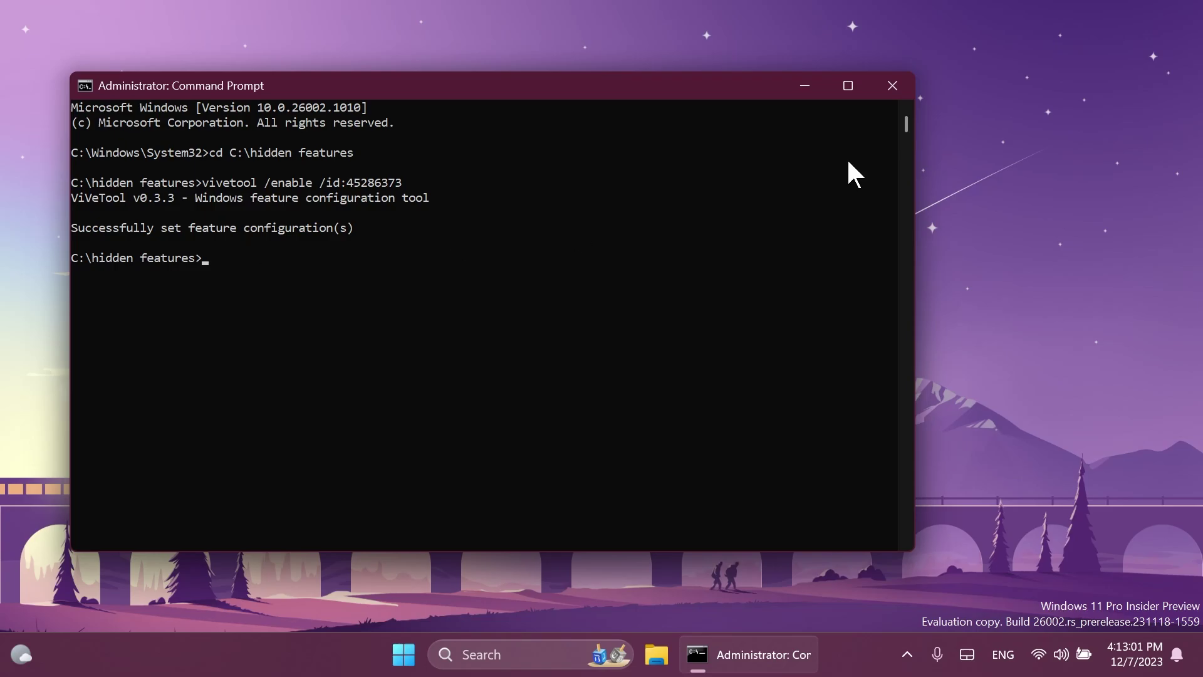
{"action": "left_click", "coordinate": [893, 86]}
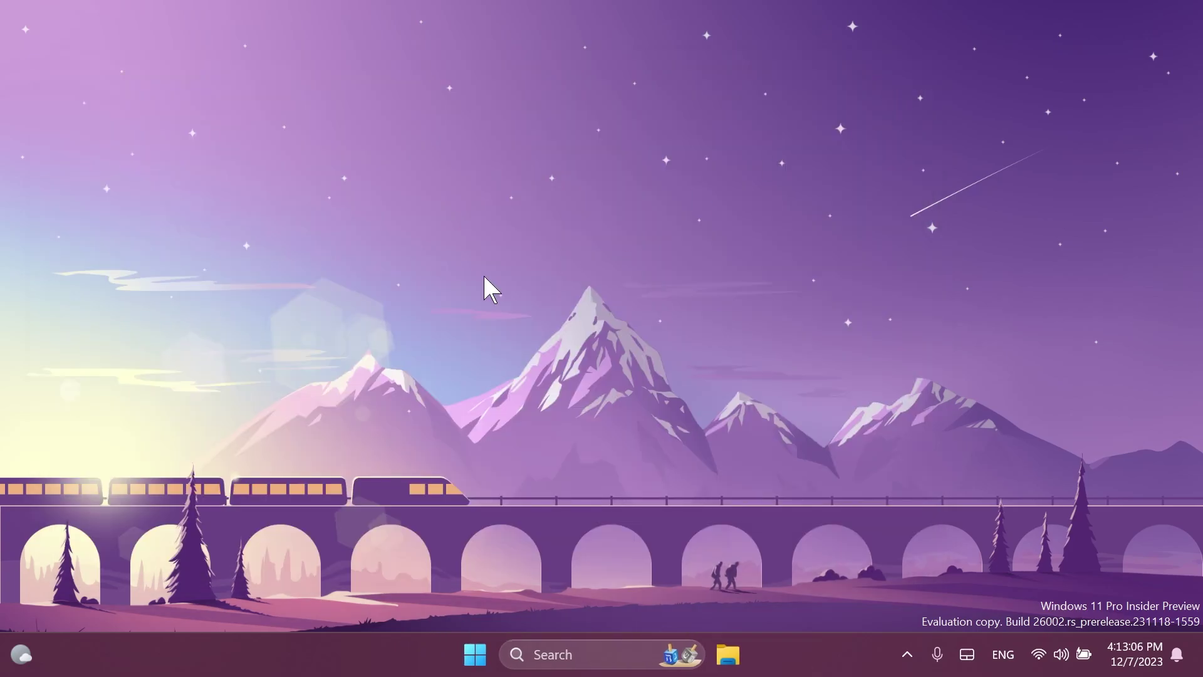
{"action": "left_click", "coordinate": [728, 654]}
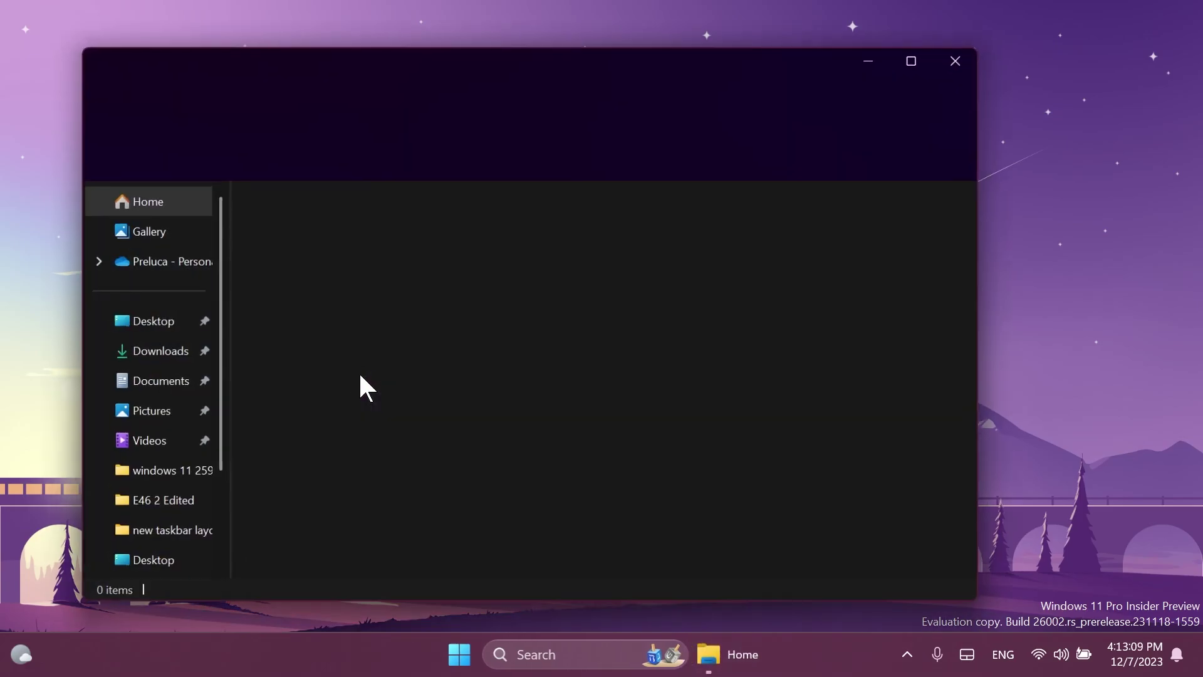
{"action": "left_click", "coordinate": [173, 417]}
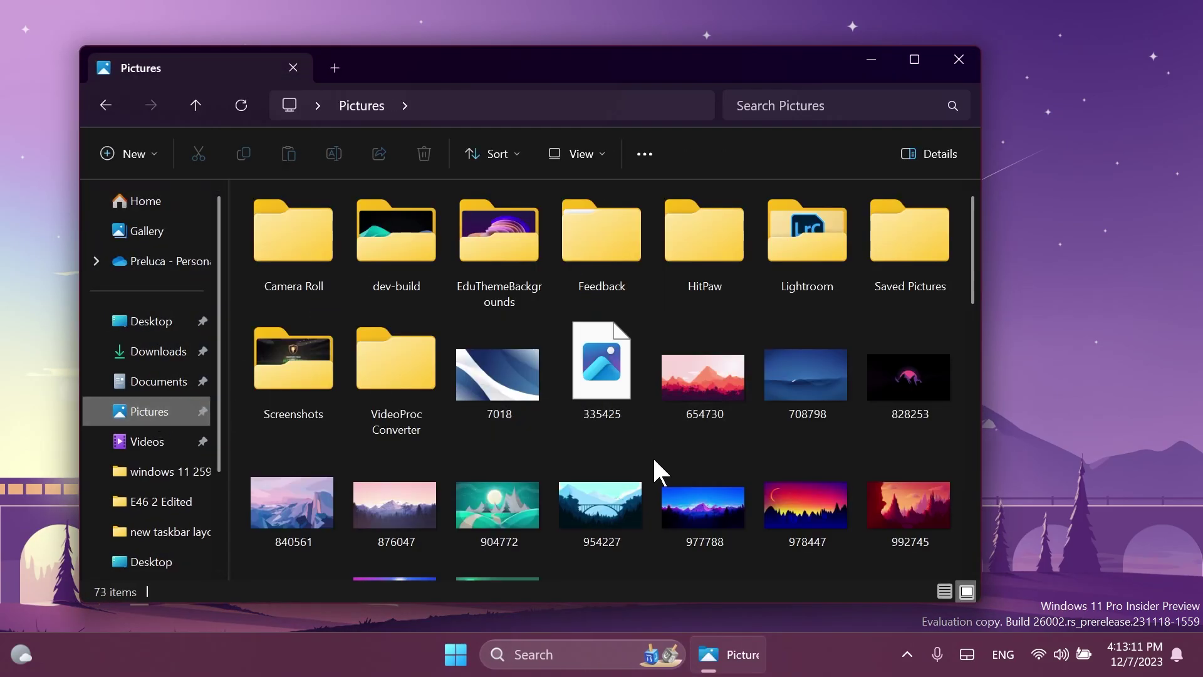
{"action": "left_click", "coordinate": [493, 389]}
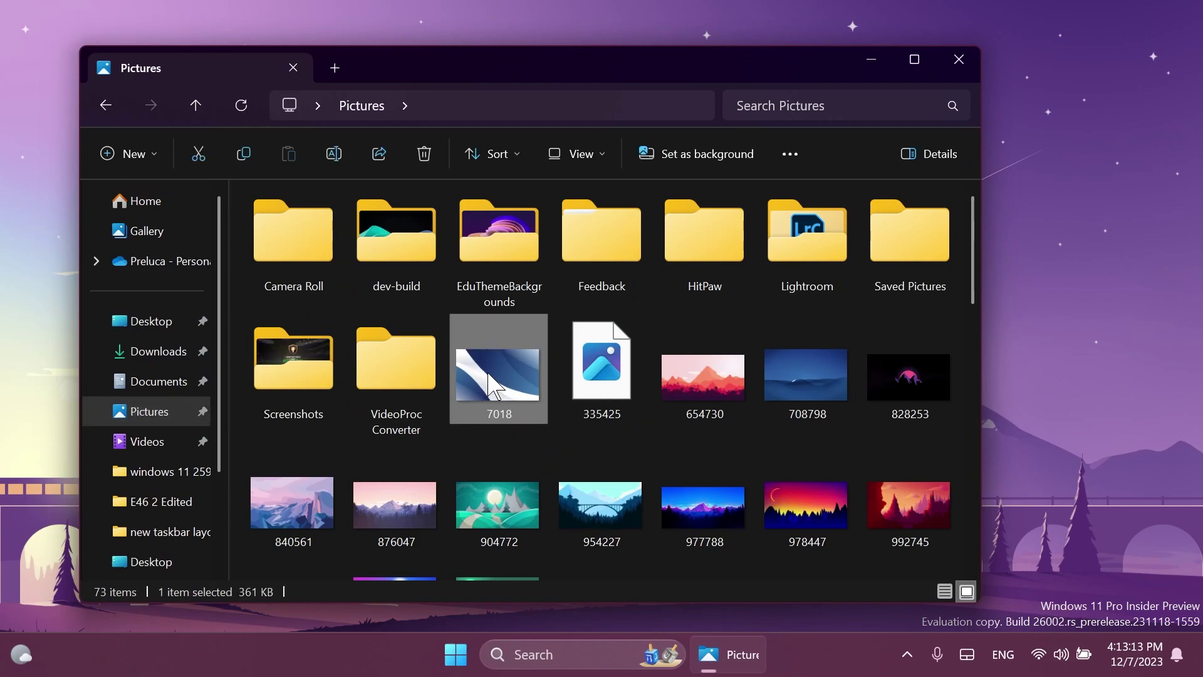
{"action": "right_click", "coordinate": [492, 386]}
{"action": "left_click", "coordinate": [548, 205]}
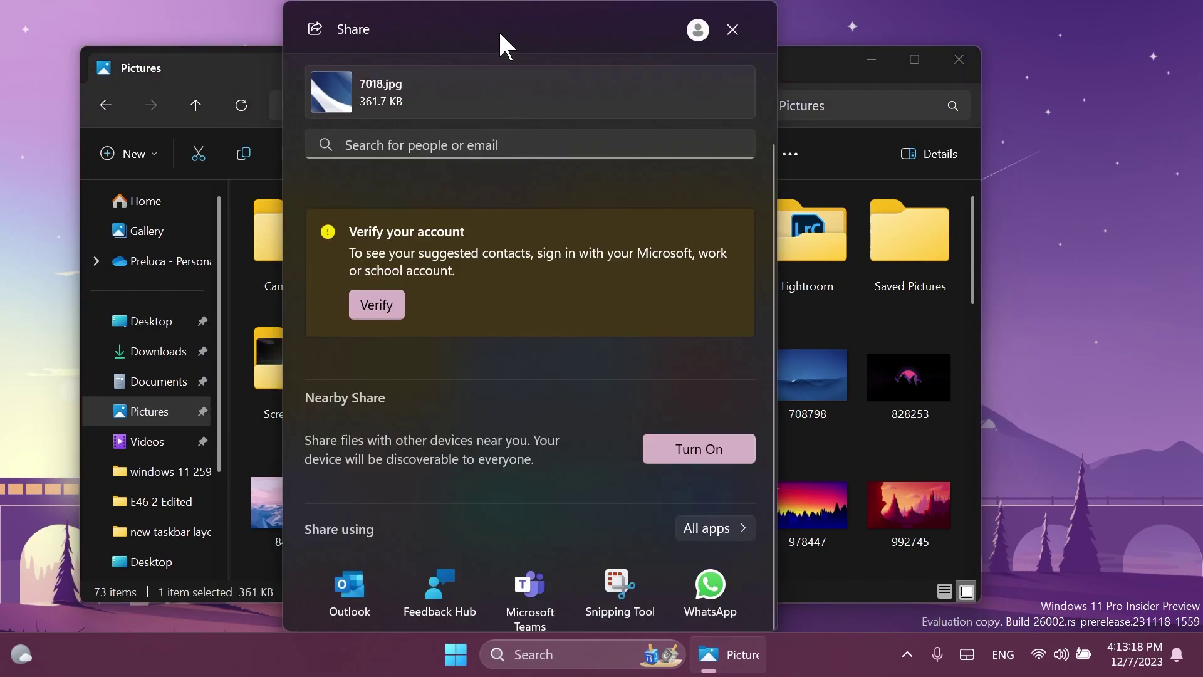
{"action": "left_click_drag", "start_coordinate": [498, 33], "coordinate": [606, 61]}
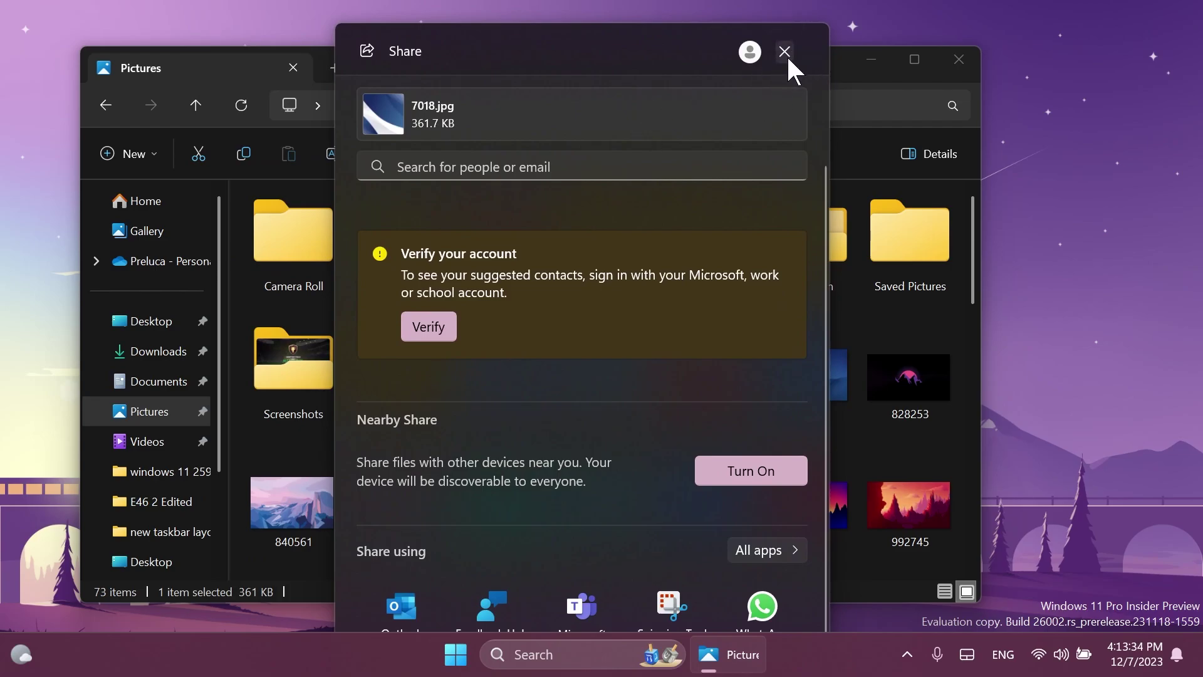
{"action": "left_click_drag", "start_coordinate": [572, 55], "coordinate": [550, 46]}
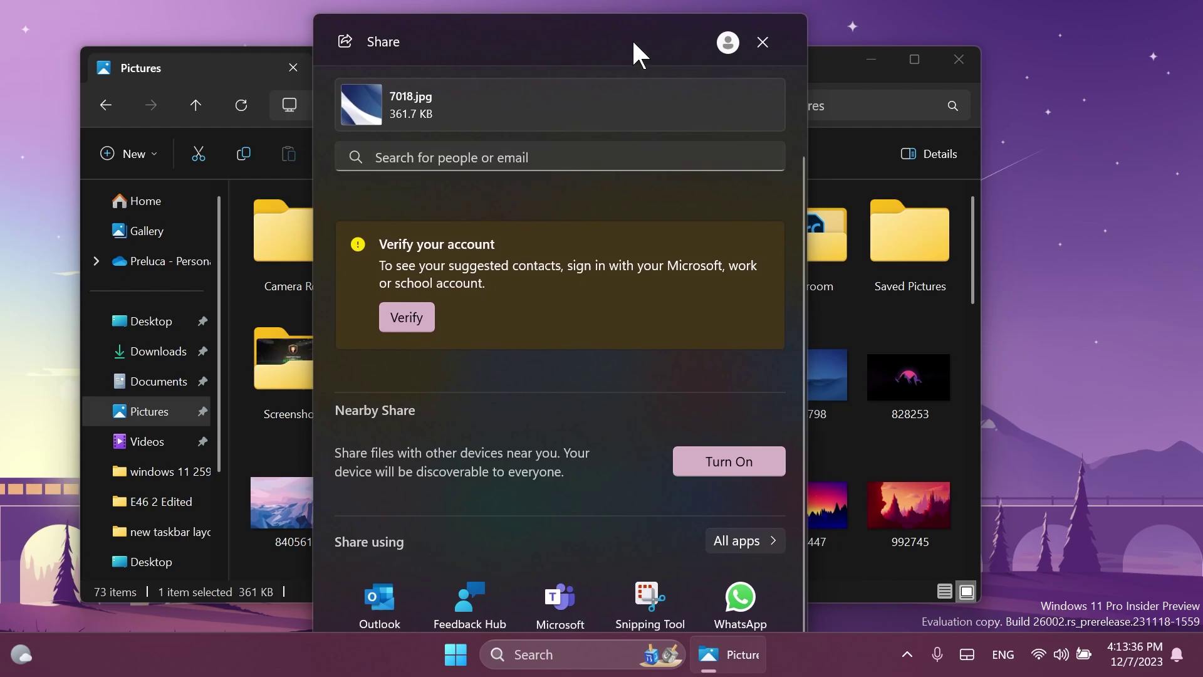
{"action": "left_click_drag", "start_coordinate": [622, 43], "coordinate": [623, 38]}
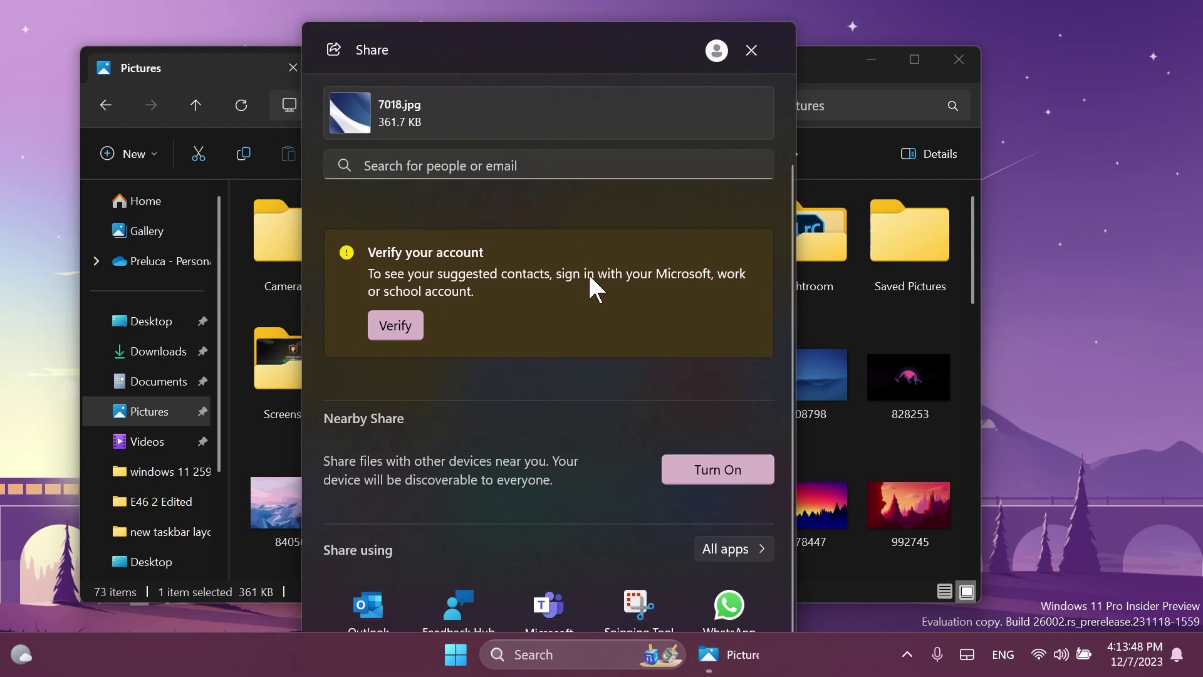
{"action": "left_click", "coordinate": [717, 50]}
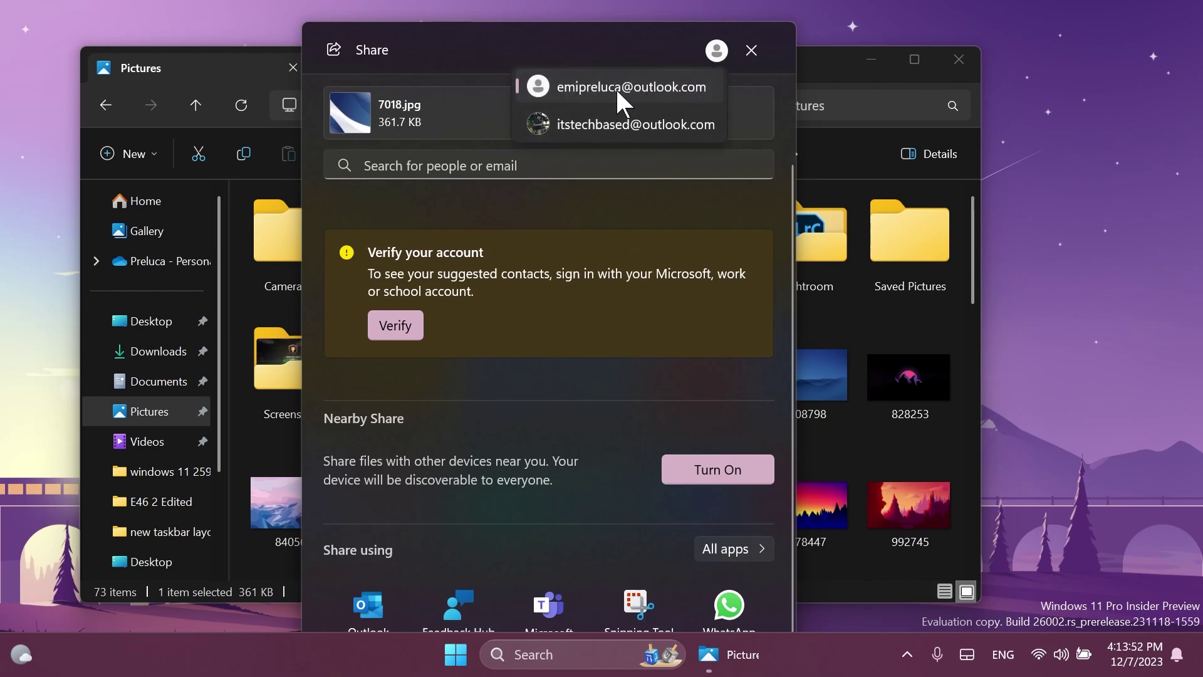
{"action": "left_click", "coordinate": [570, 42]}
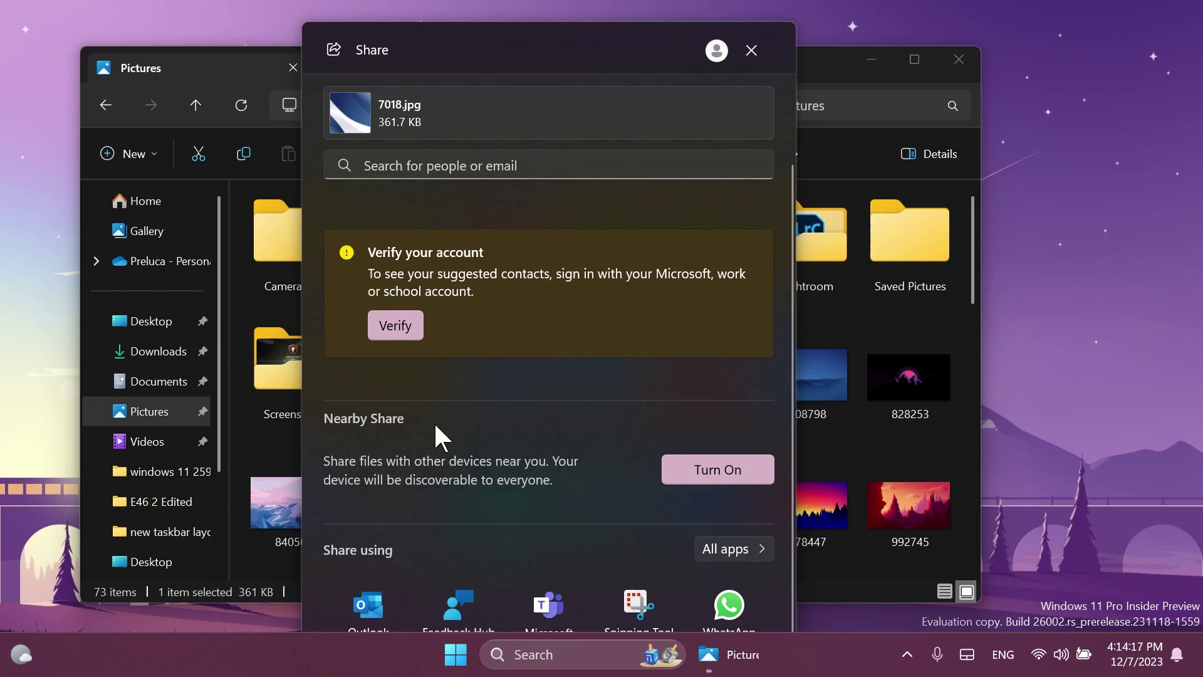
{"action": "left_click", "coordinate": [752, 50]}
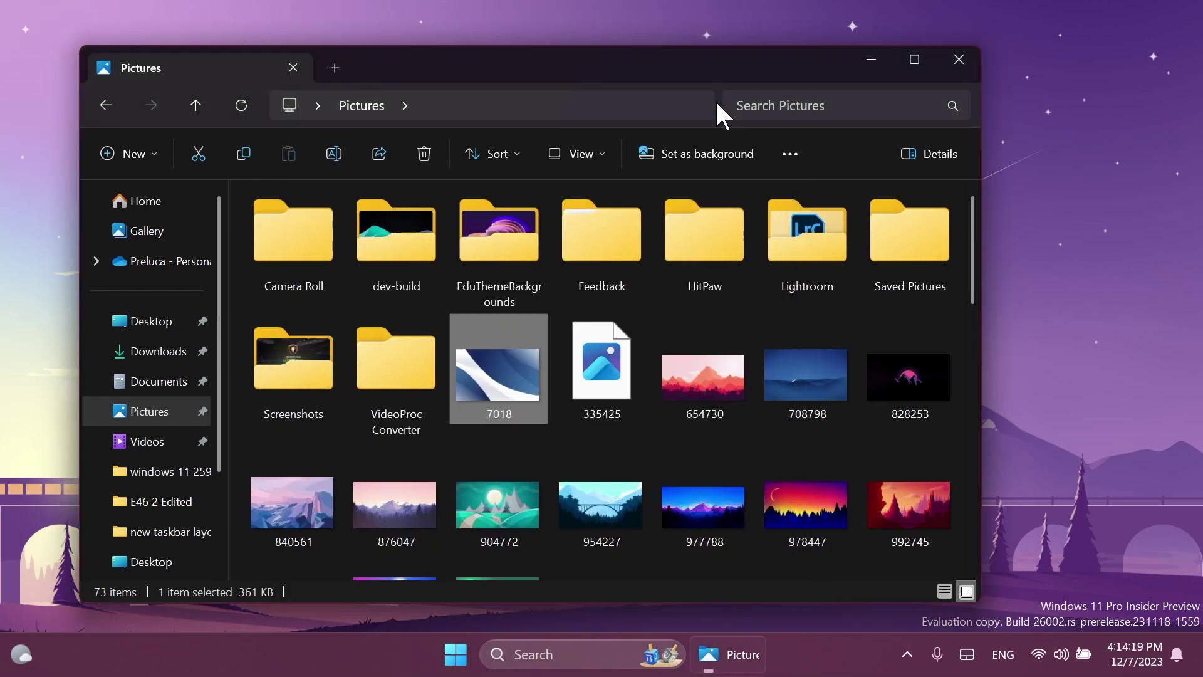
Open the new Share dialog for 7018.jpg in the Pictures folder
{"action": "left_click", "coordinate": [101, 200]}
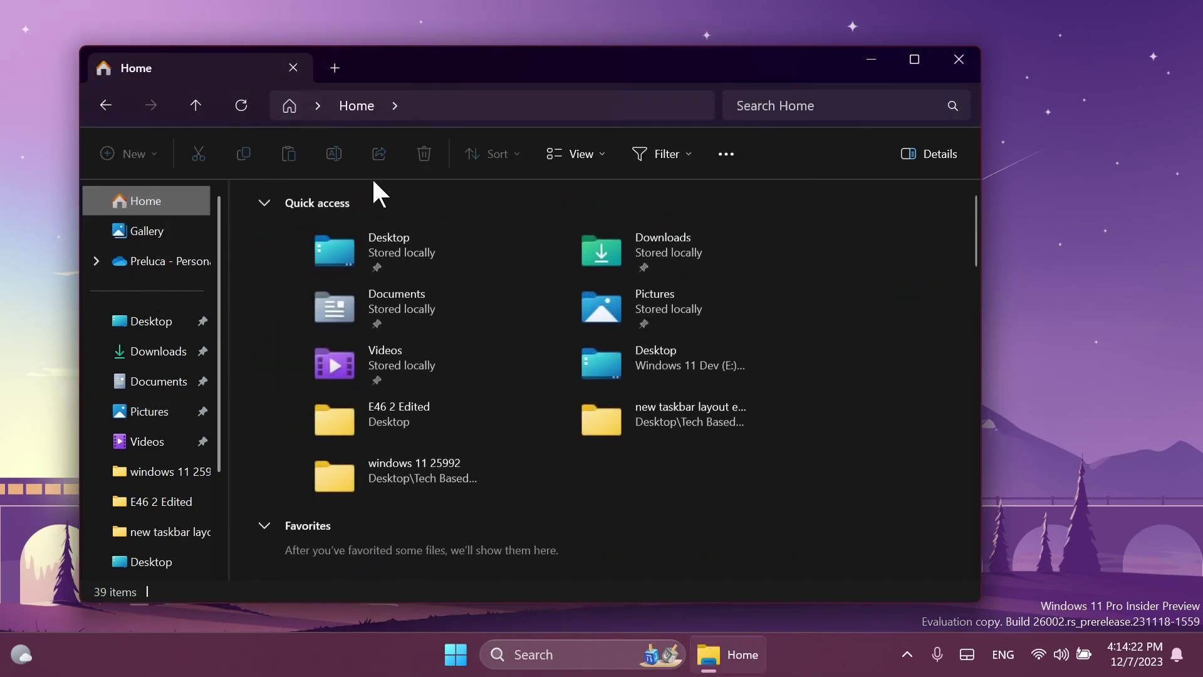
{"action": "left_click", "coordinate": [151, 411]}
{"action": "left_click", "coordinate": [523, 351]}
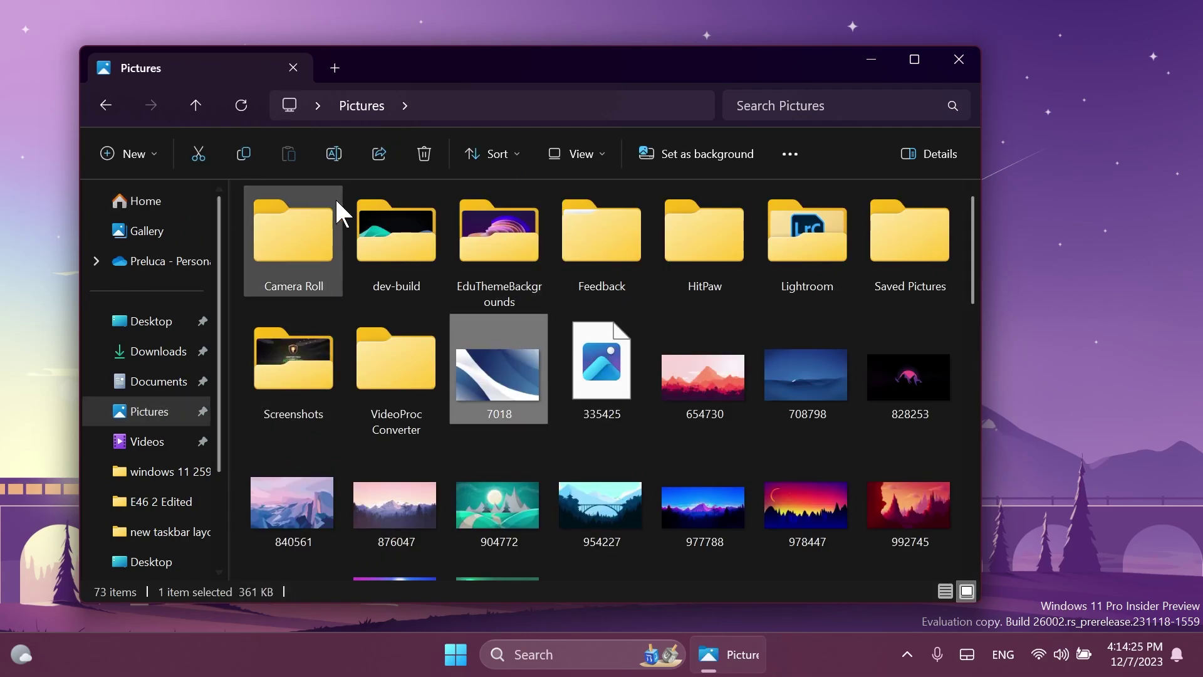
{"action": "left_click", "coordinate": [379, 154]}
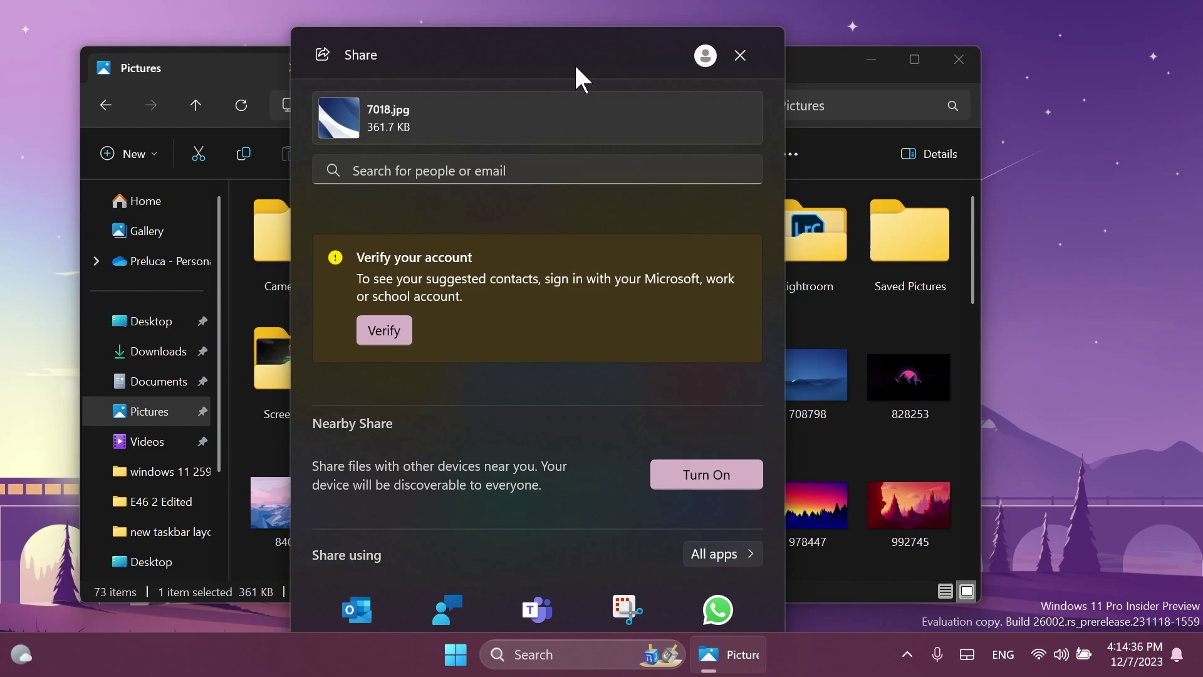
Reposition the Share dialog, then close it and the Pictures window
{"action": "left_click_drag", "start_coordinate": [576, 66], "coordinate": [856, 102]}
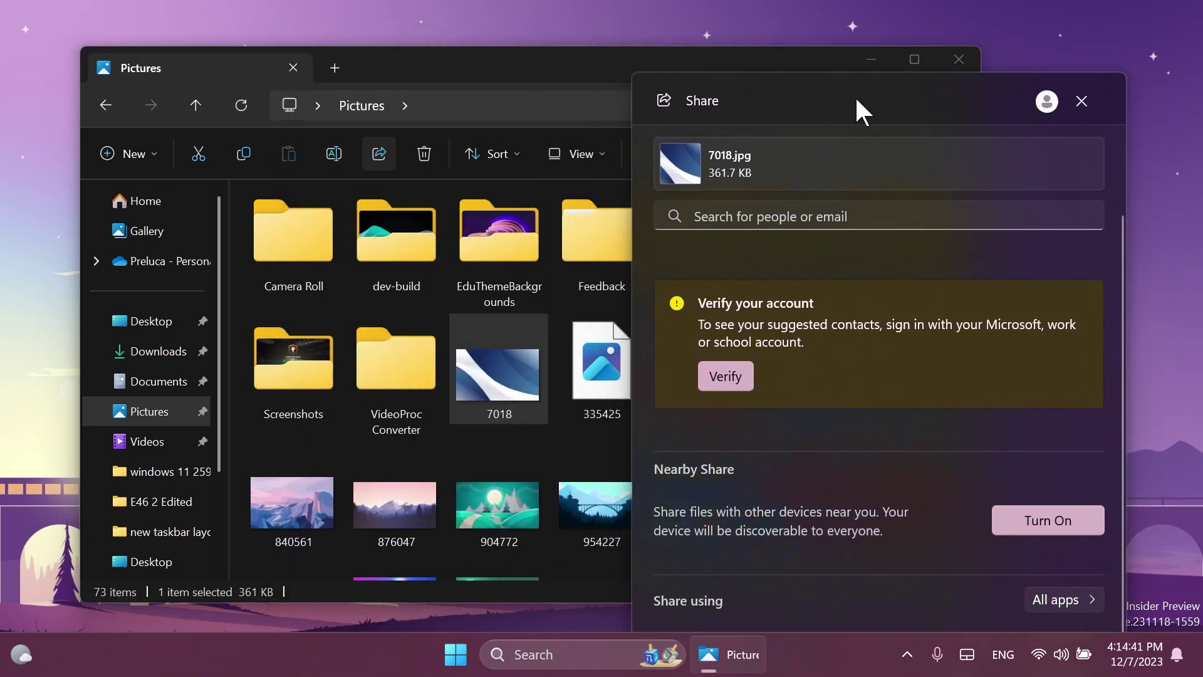
{"action": "left_click_drag", "start_coordinate": [769, 101], "coordinate": [416, 41]}
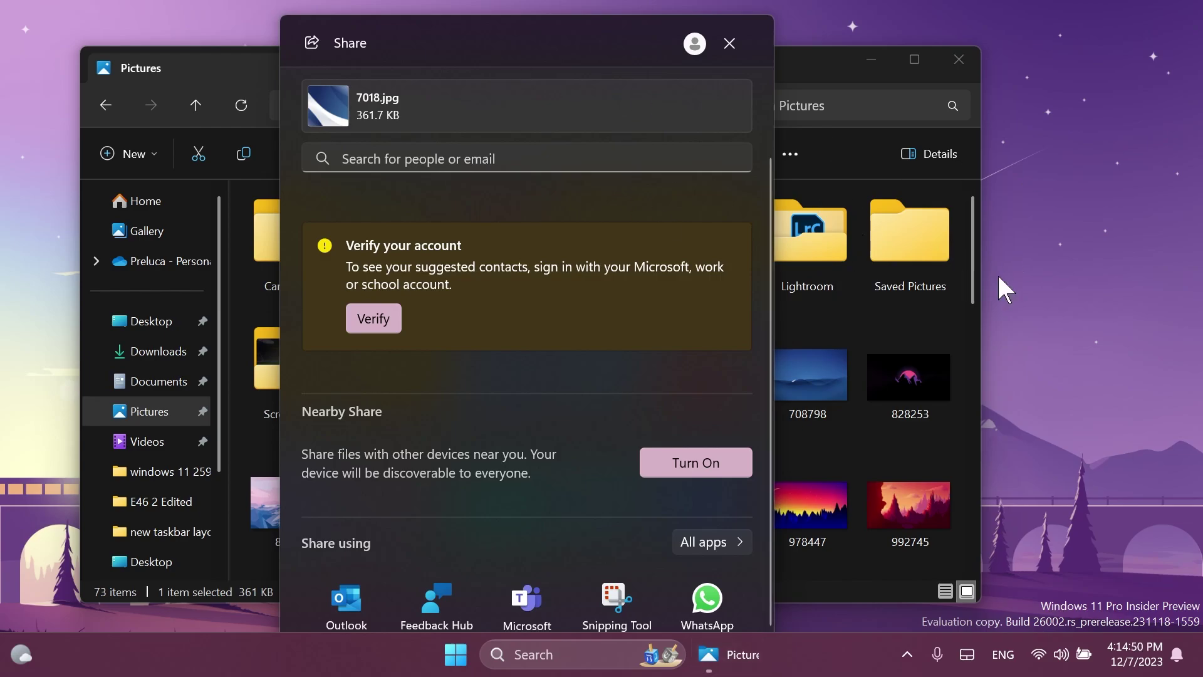
{"action": "left_click_drag", "start_coordinate": [492, 38], "coordinate": [477, 35]}
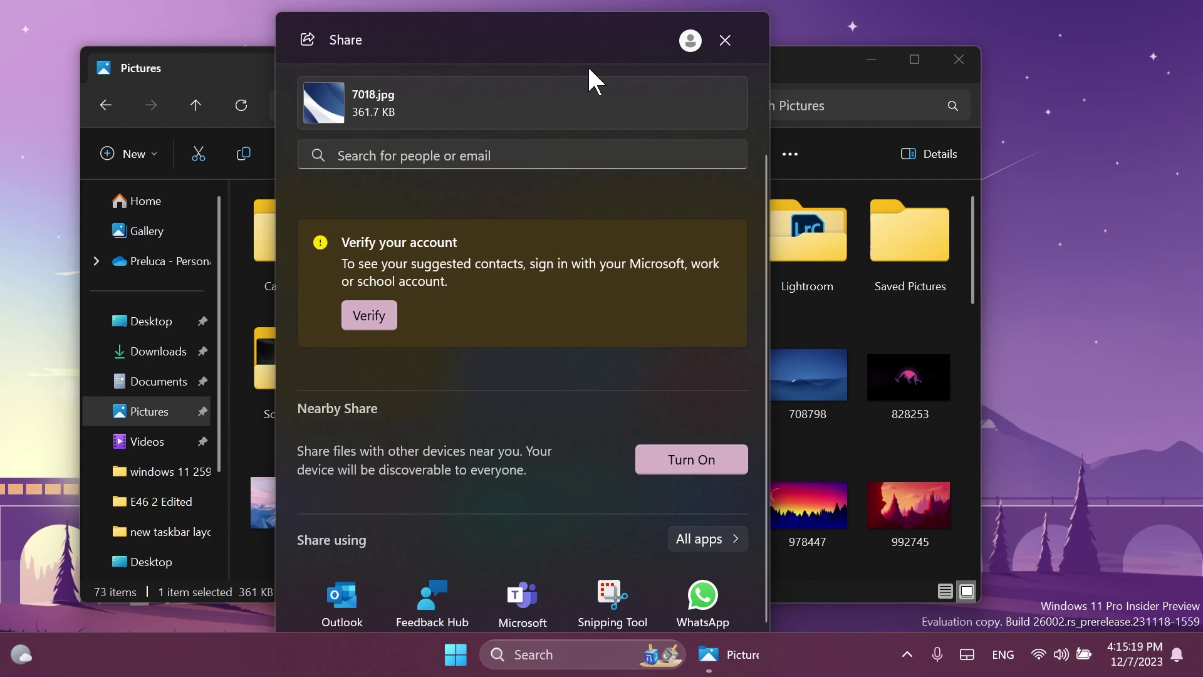
{"action": "left_click", "coordinate": [726, 40]}
{"action": "left_click", "coordinate": [959, 61]}
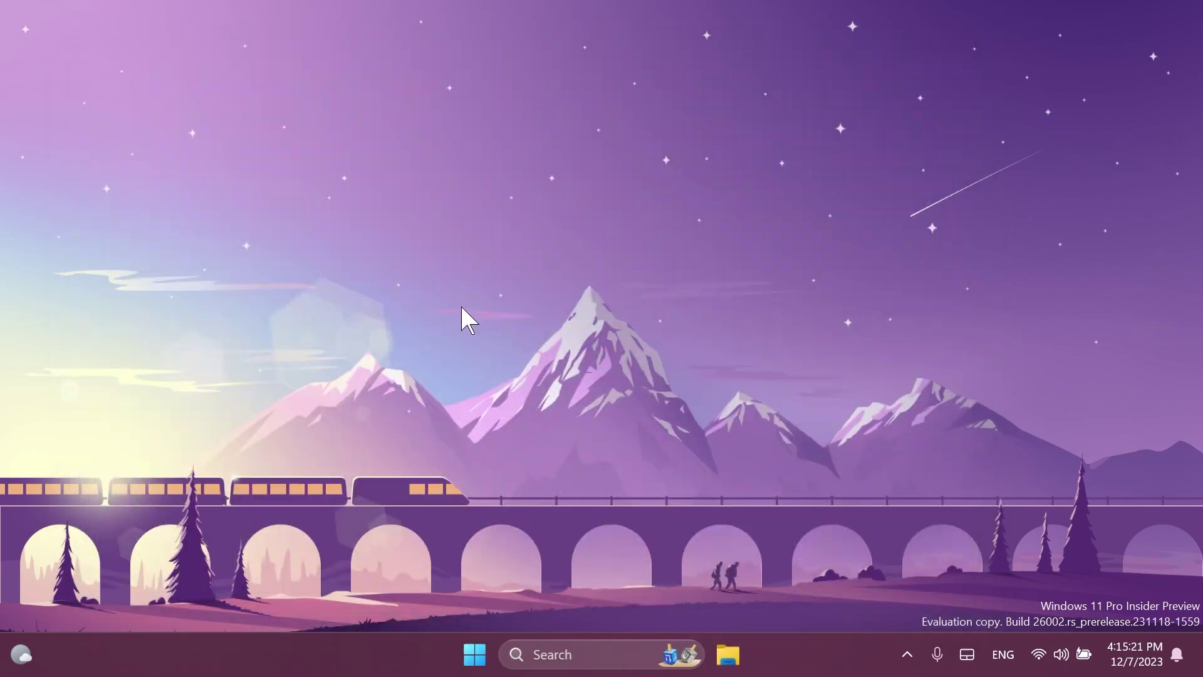